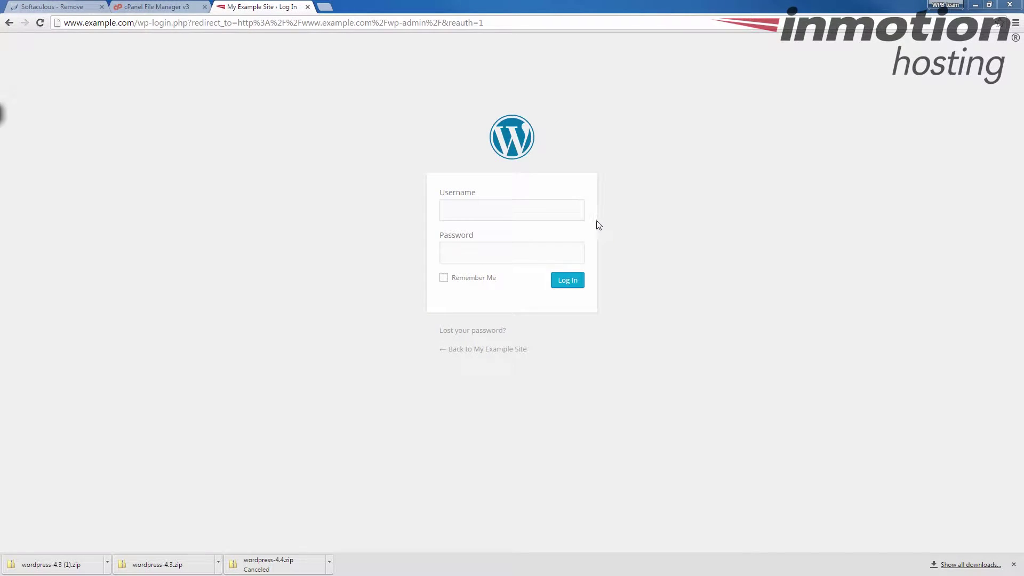
Step: Log in to the WordPress dashboard with username admin and its password
left_click(527, 213)
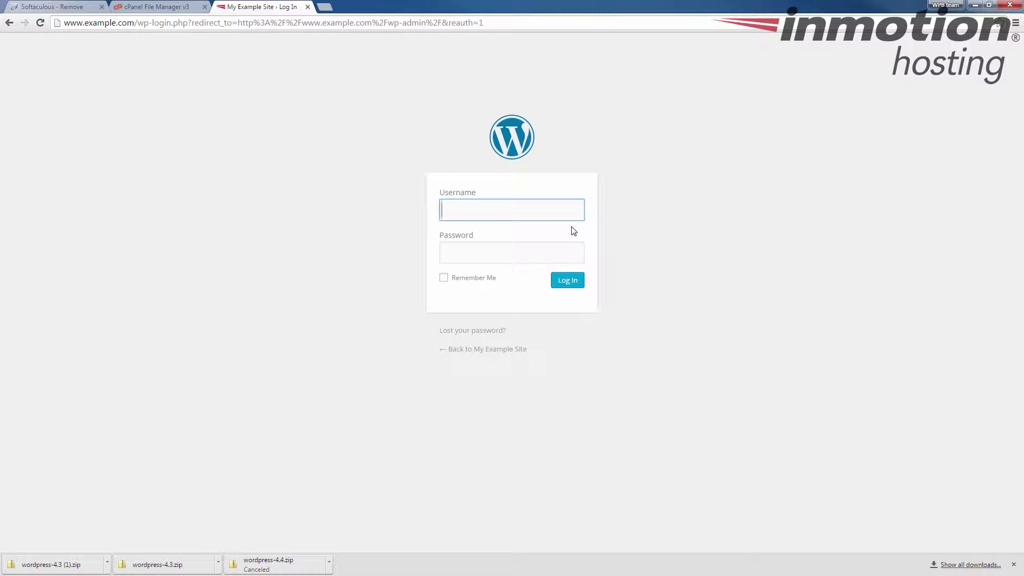
type("admin")
key("Tab")
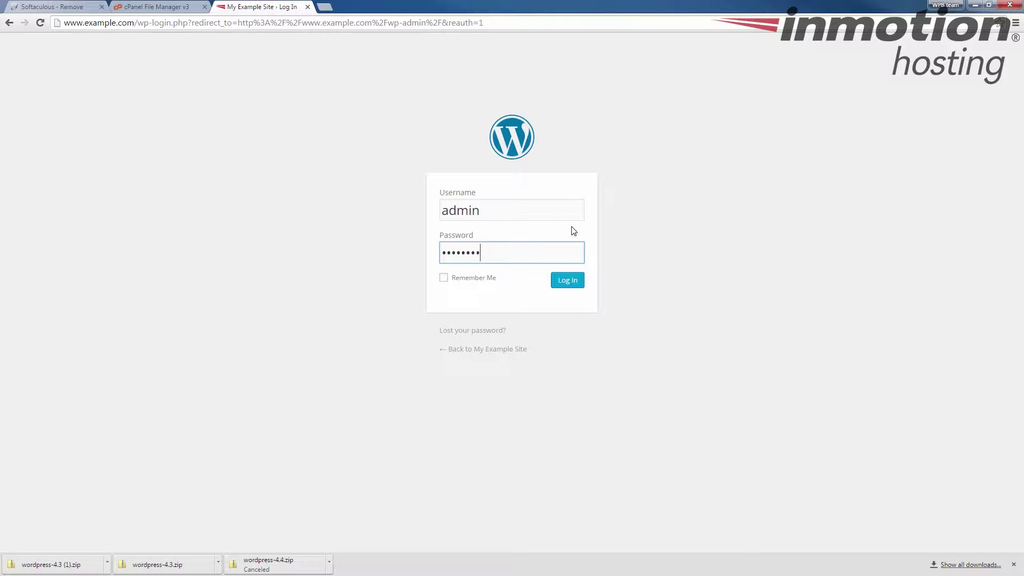
key("Return")
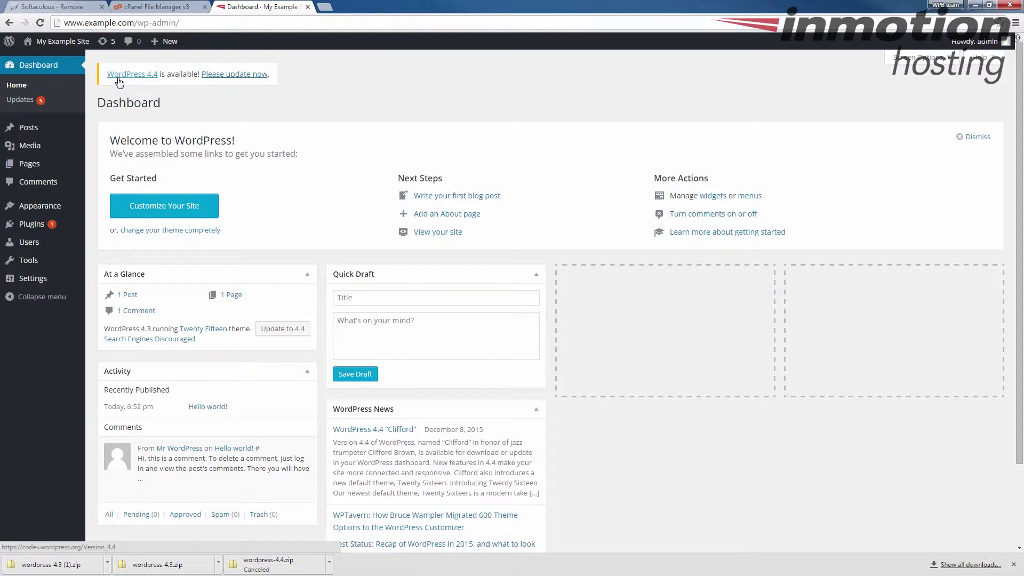
Step: Highlight the 'WordPress 4.4 is available' notice, then go to Dashboard > Updates
left_click_drag(103, 77, 271, 85)
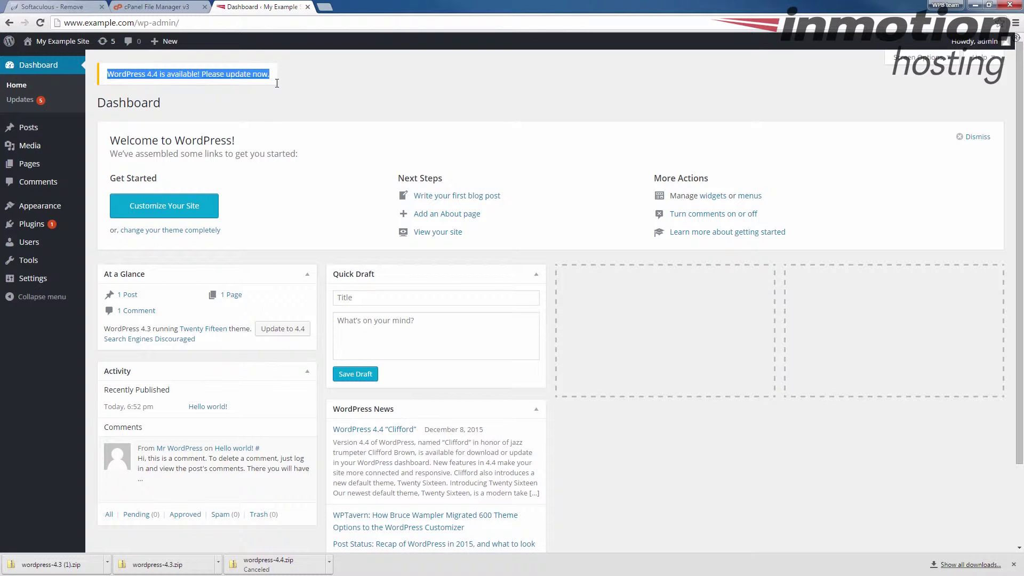
left_click(224, 108)
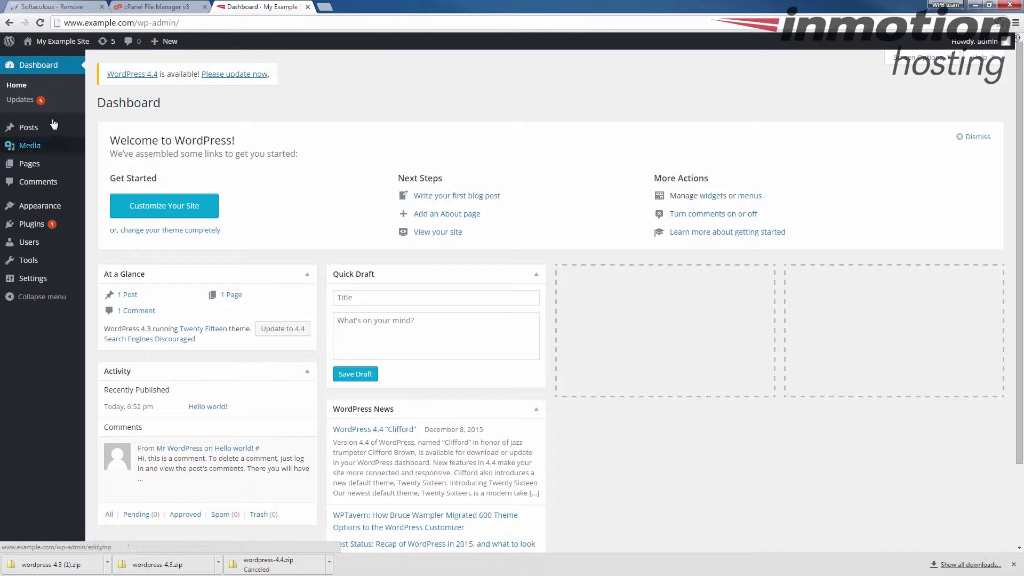
left_click(19, 101)
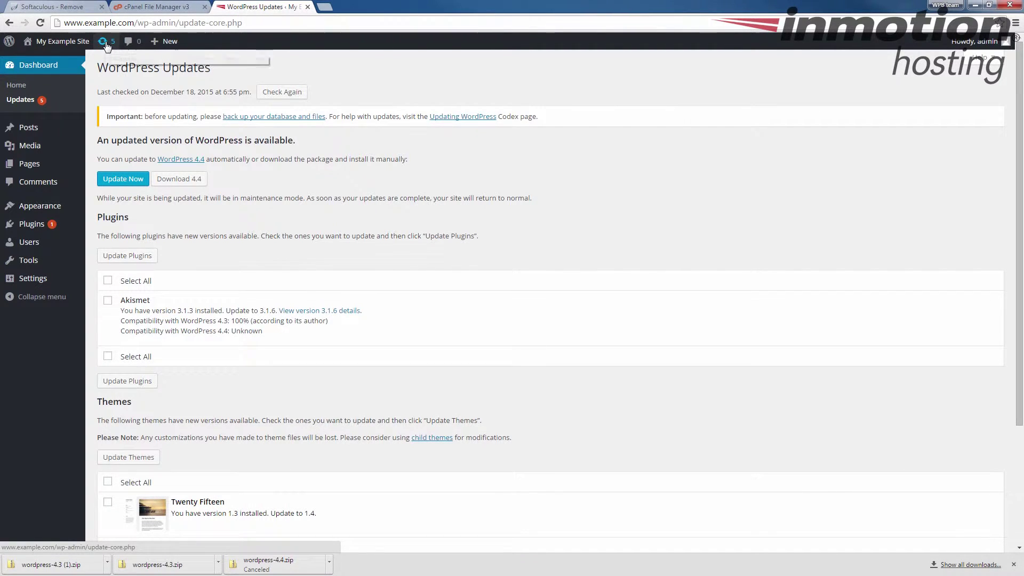
Step: Reload the Updates page and recheck for updates, still showing WordPress 4.4 available
left_click(106, 44)
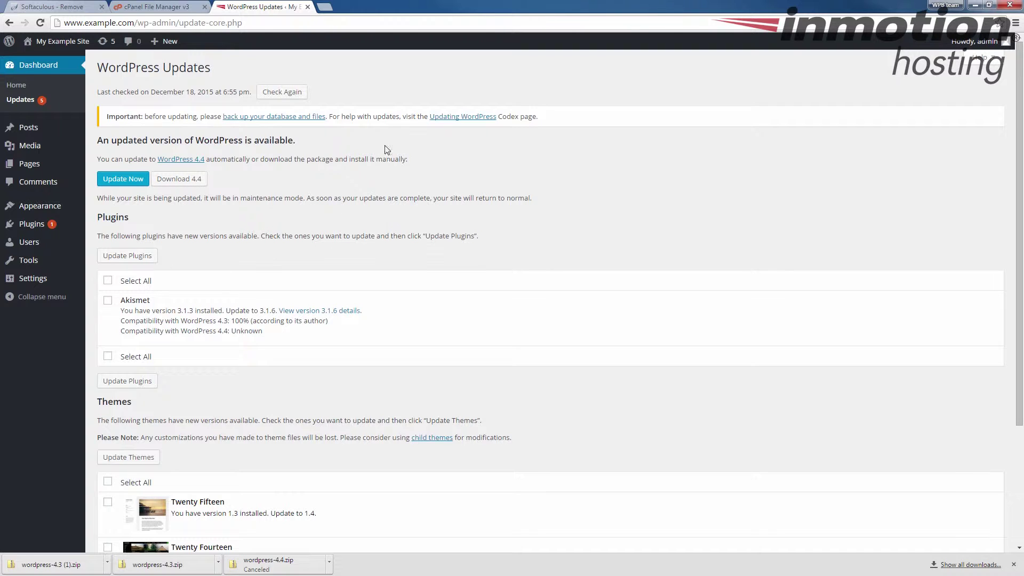
left_click(19, 102)
Step: Install the WordPress 4.4 core update with Update Now
left_click(124, 179)
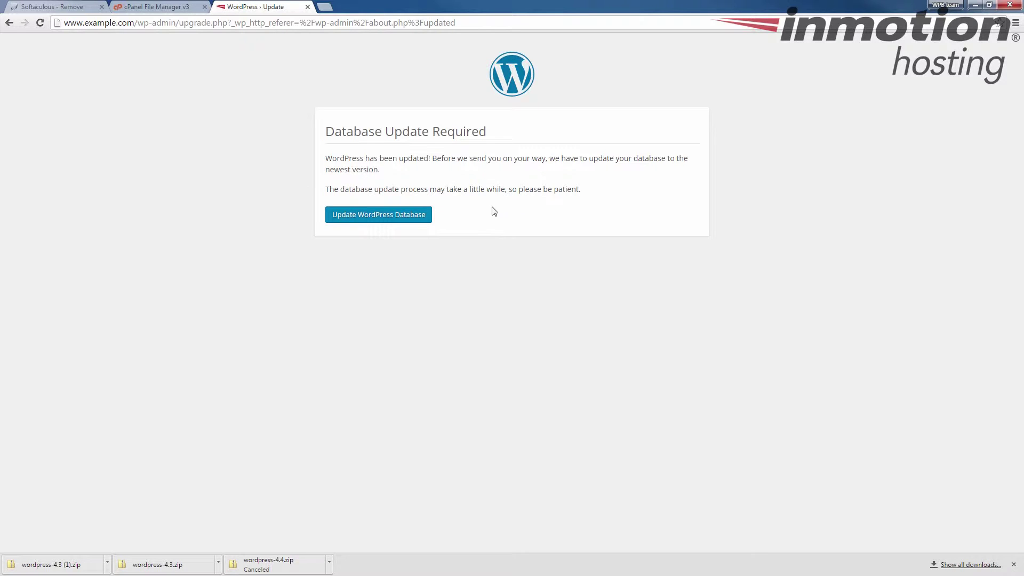
Step: Run the database update and continue to the Welcome to WordPress 4.4 page
left_click(383, 218)
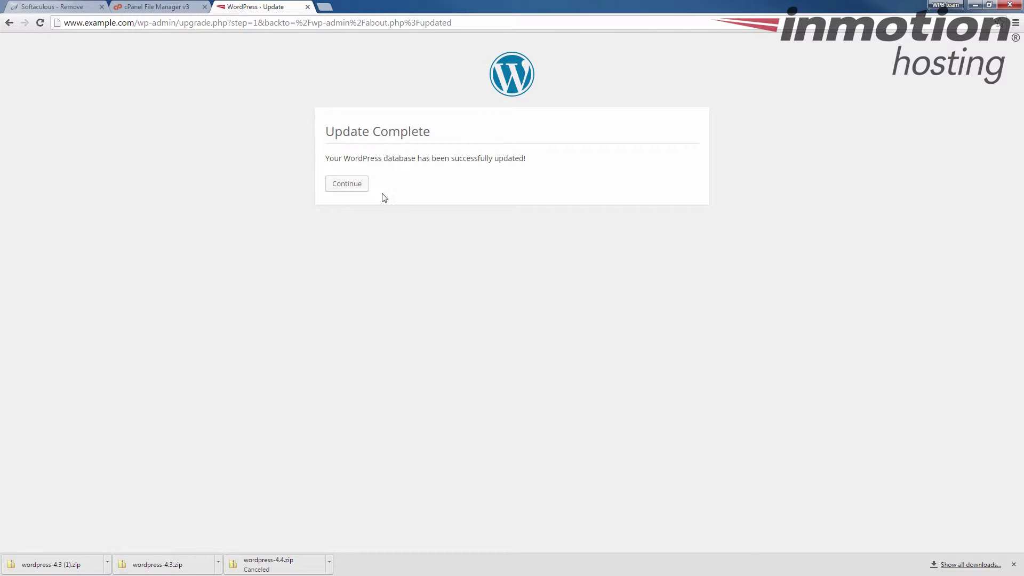
left_click(347, 185)
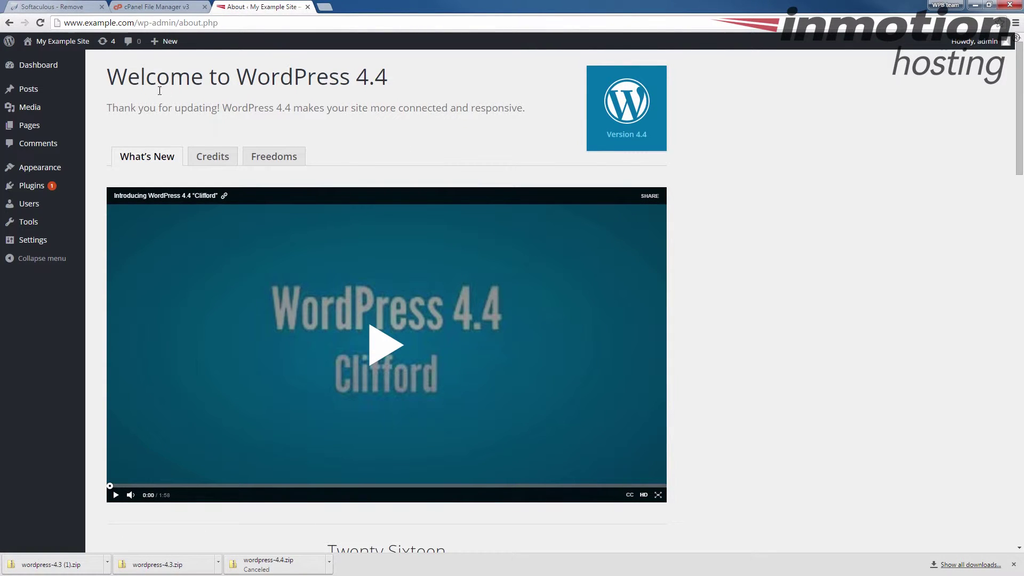
left_click_drag(108, 77, 436, 84)
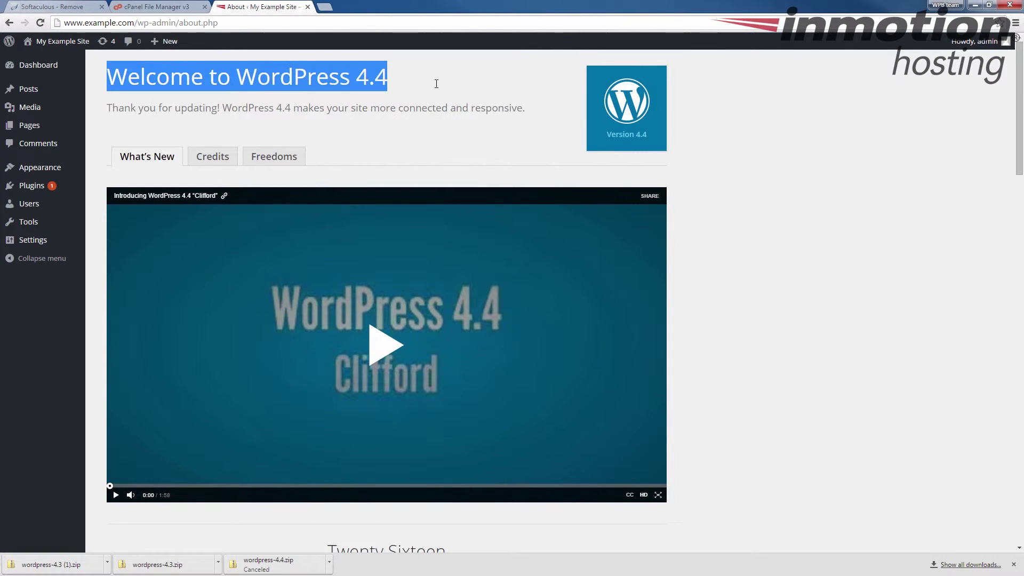
left_click(290, 109)
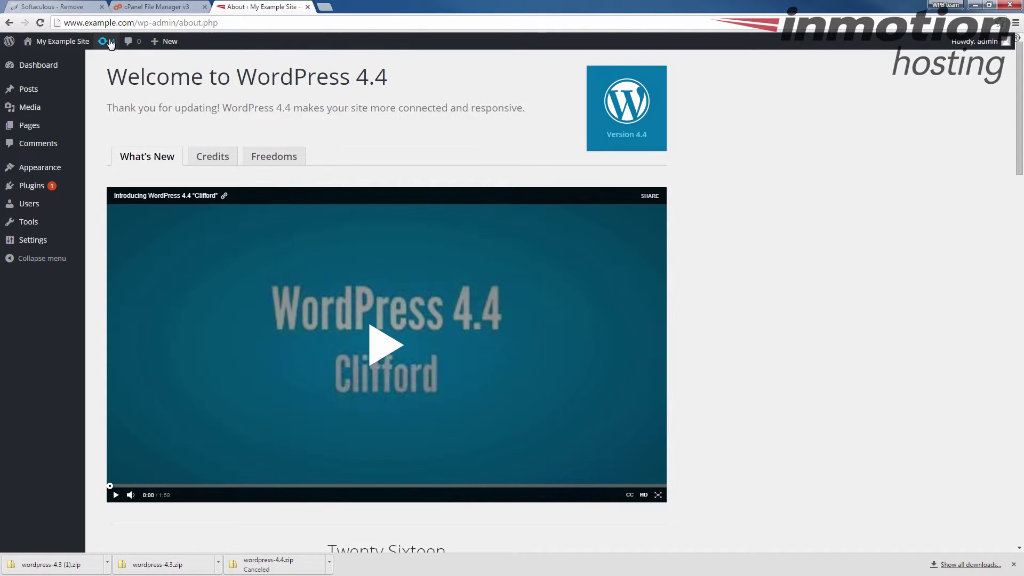
Step: Return to the WordPress Updates page from the admin bar updates icon
left_click(104, 41)
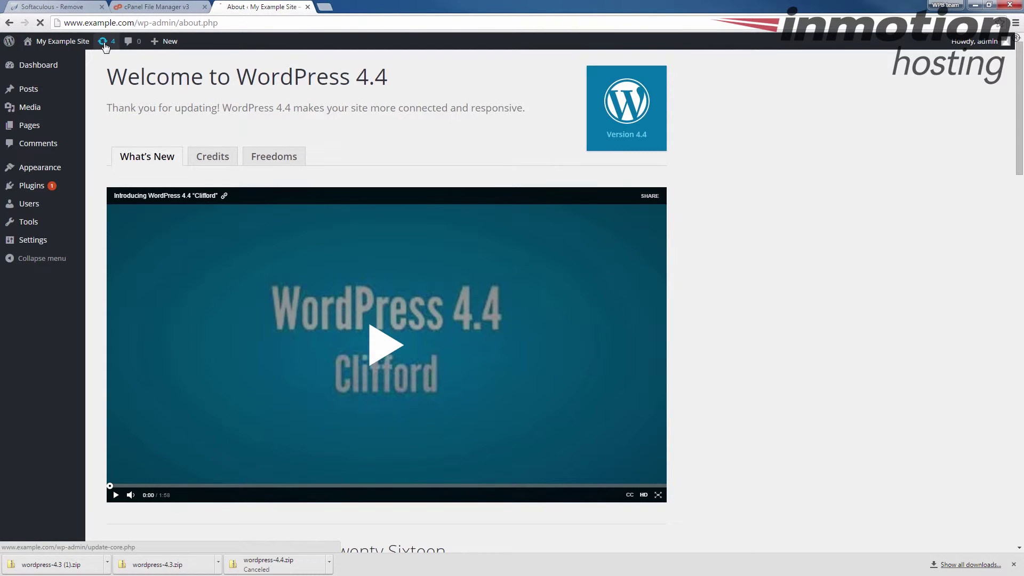